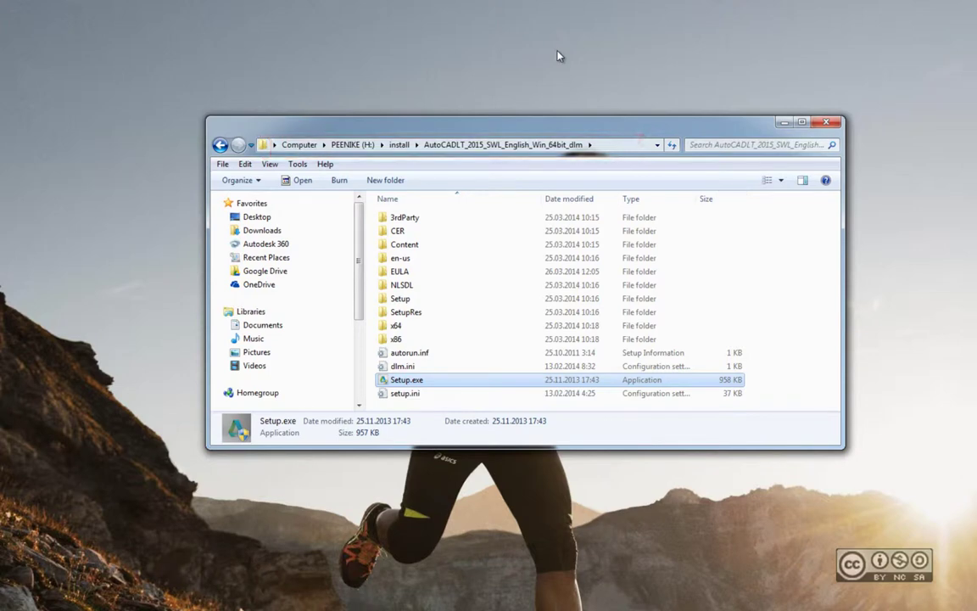
# Launch Setup.exe to start the AutoCAD LT 2015 installer.
pyautogui.doubleClick(401, 380)
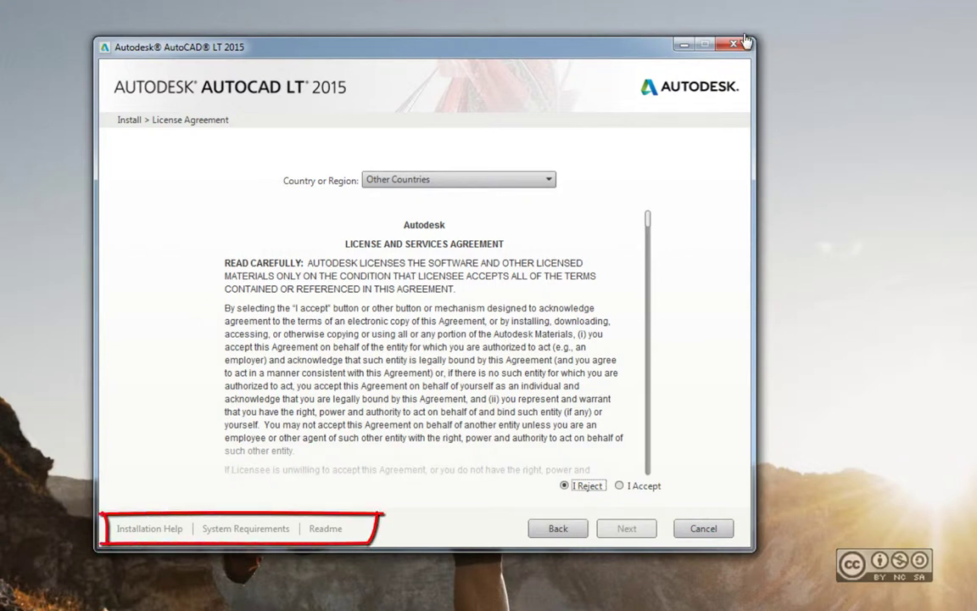
pyautogui.press('Tab')
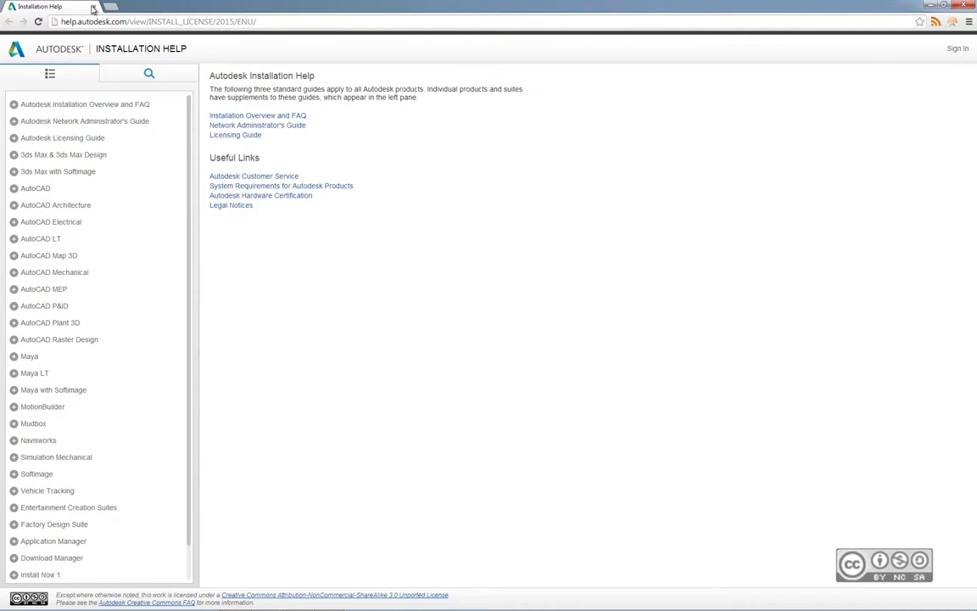
pyautogui.click(93, 8)
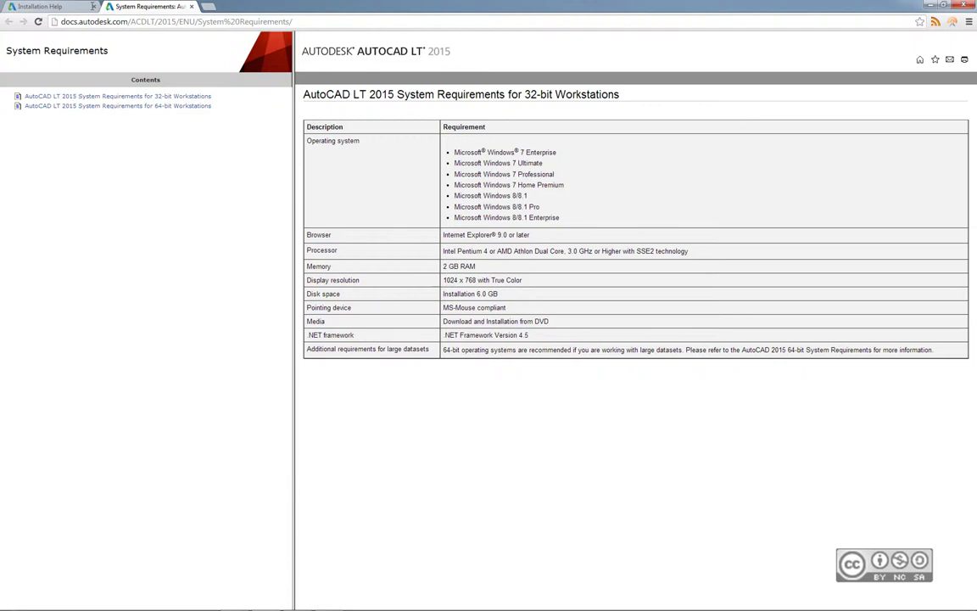
pyautogui.click(93, 7)
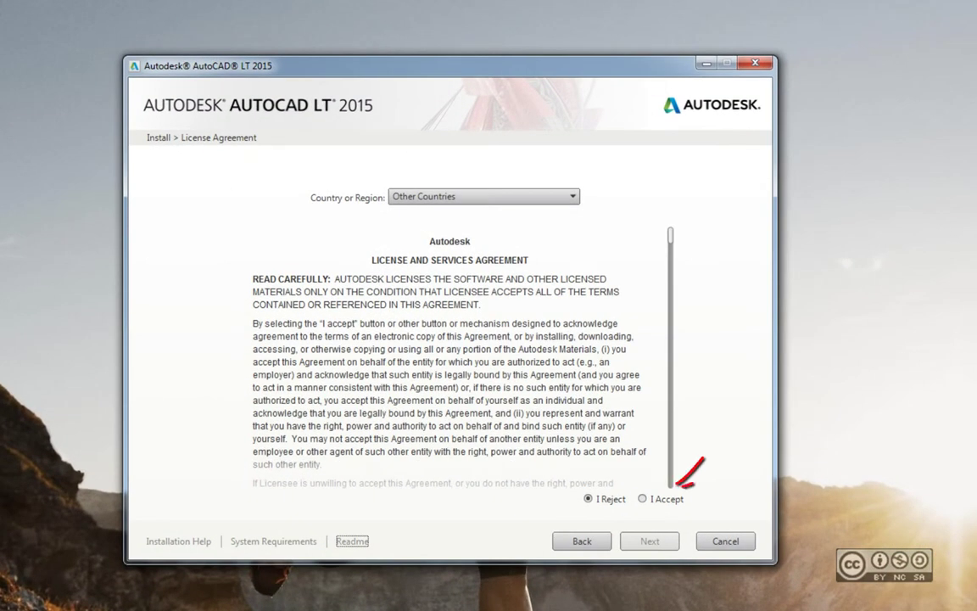
# Accept the license agreement and choose the 30-day trial of AutoCAD LT 2015.
pyautogui.click(642, 499)
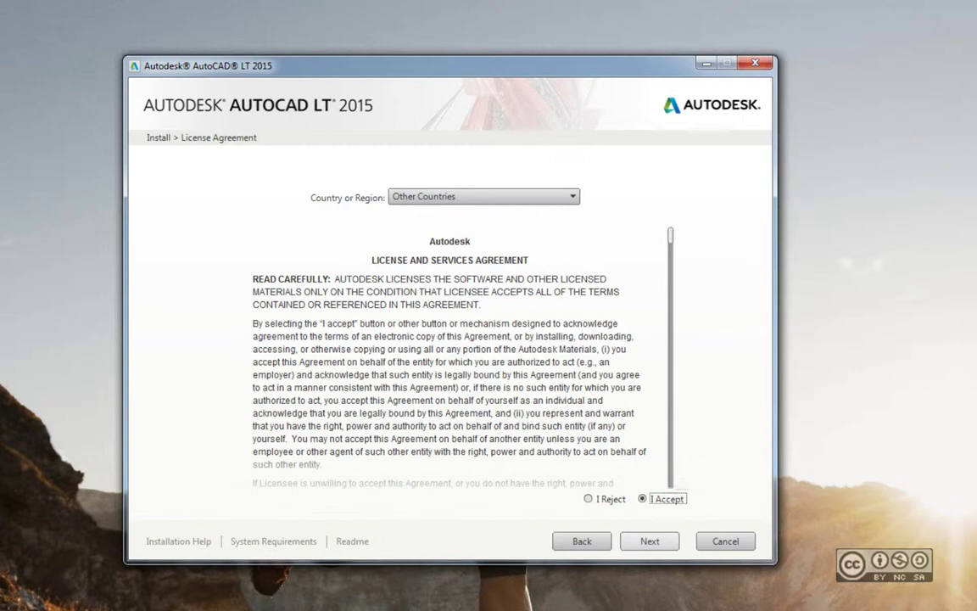
pyautogui.press('Return')
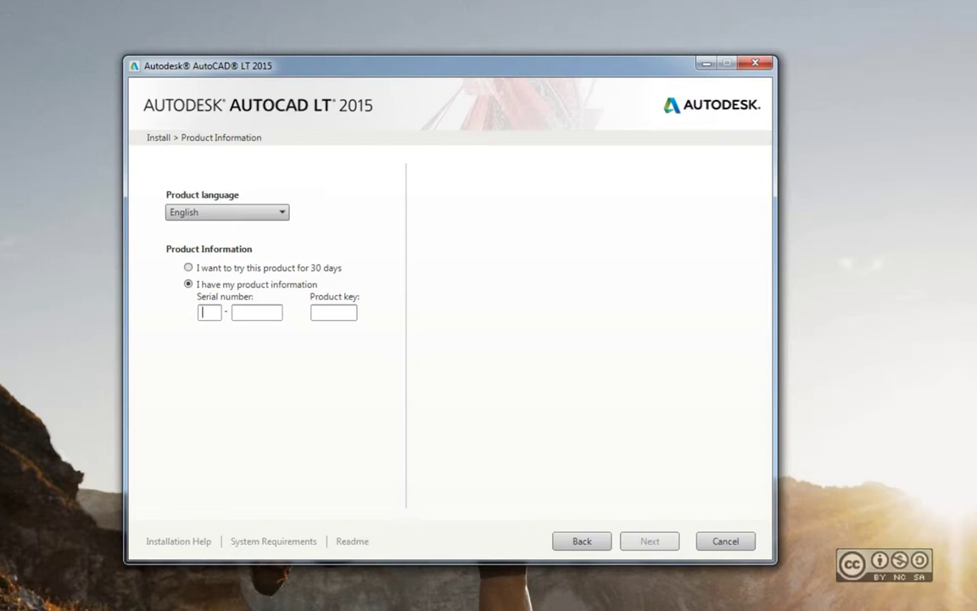
pyautogui.click(189, 267)
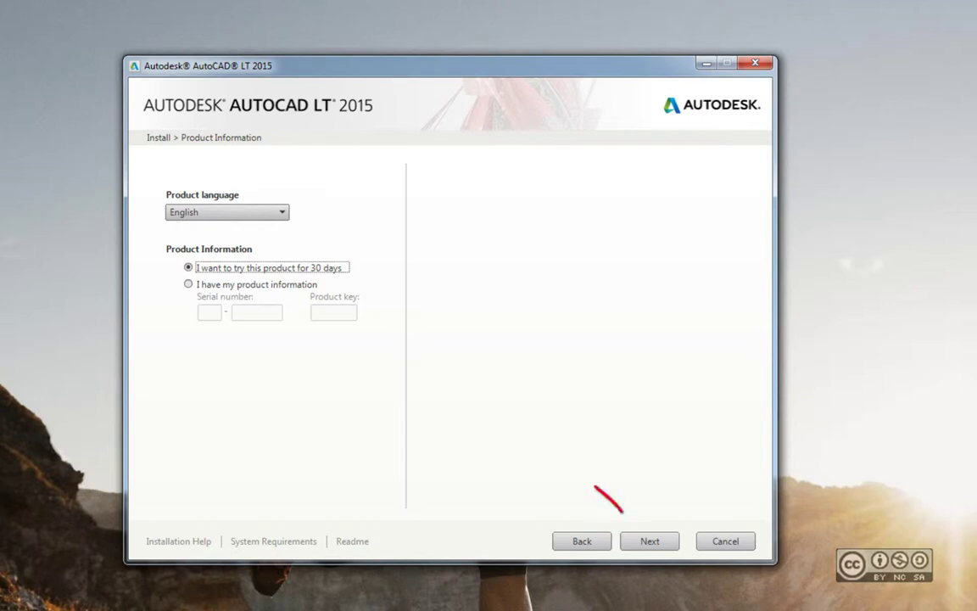
pyautogui.press('Return')
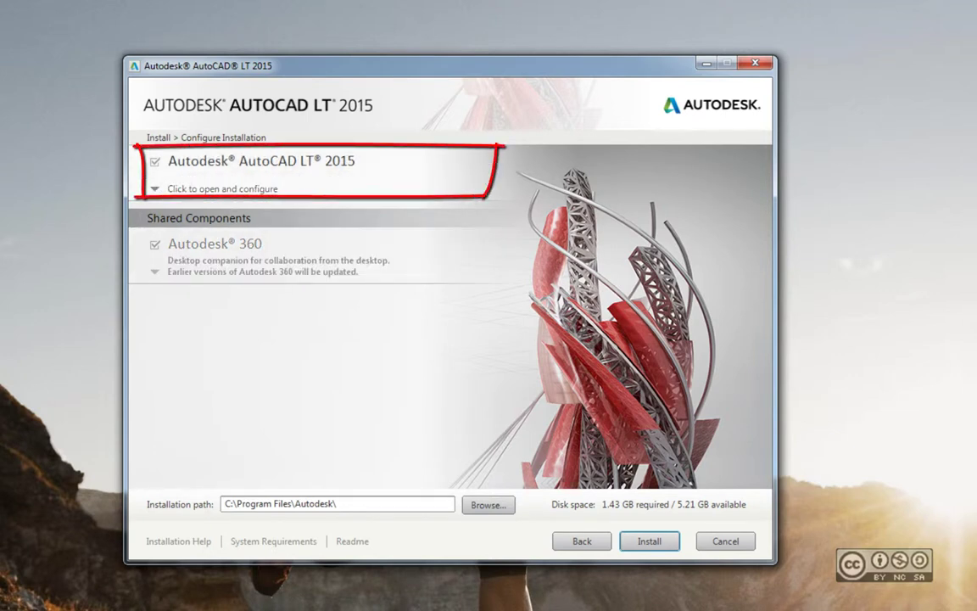
# In AutoCAD LT 2015's settings, switch to a Custom installation and review the full feature tree.
pyautogui.click(223, 188)
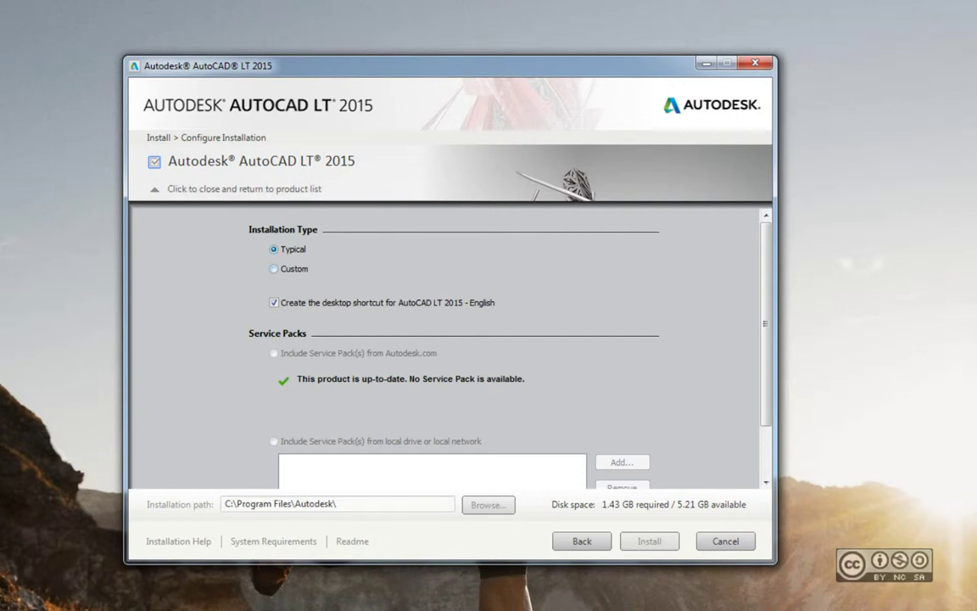
pyautogui.click(273, 268)
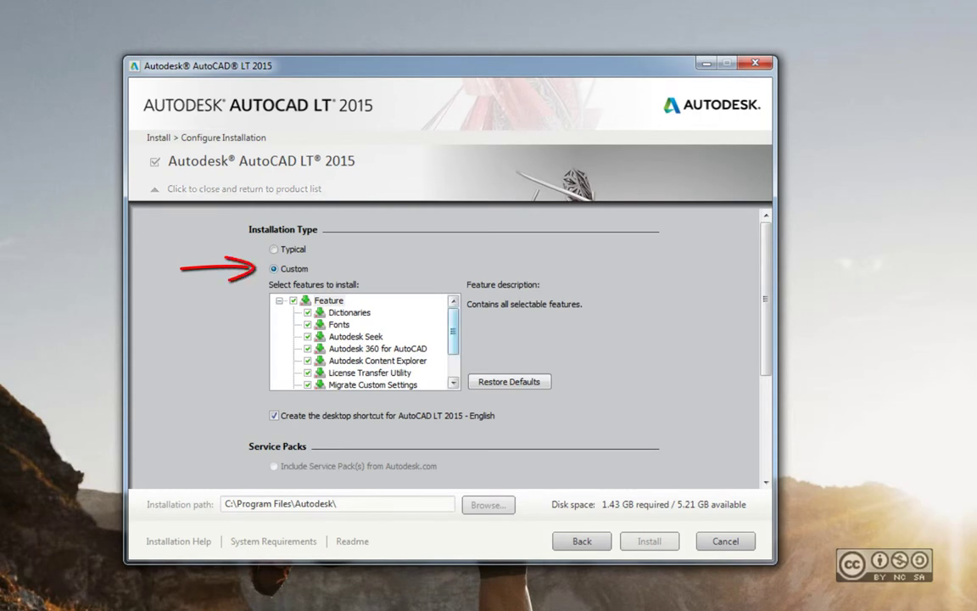
pyautogui.scroll(-1, 360, 342)
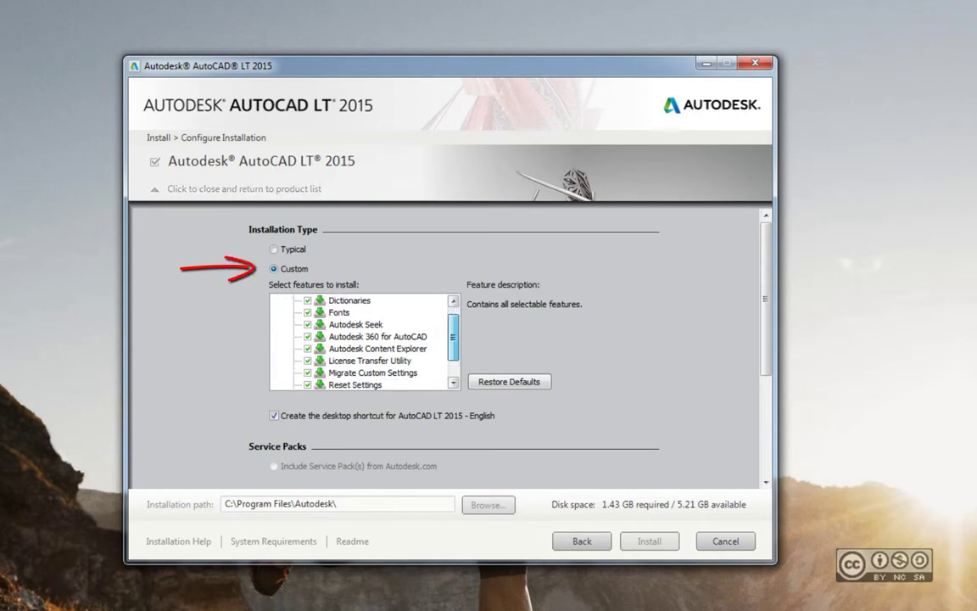
pyautogui.scroll(-1, 361, 341)
pyautogui.scroll(-1, 361, 341)
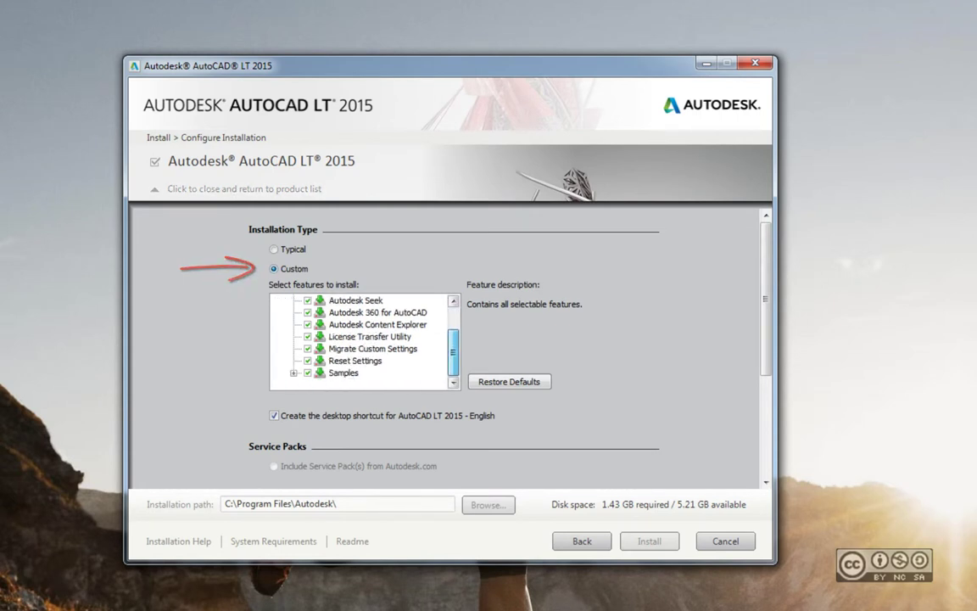
pyautogui.scroll(3, 361, 342)
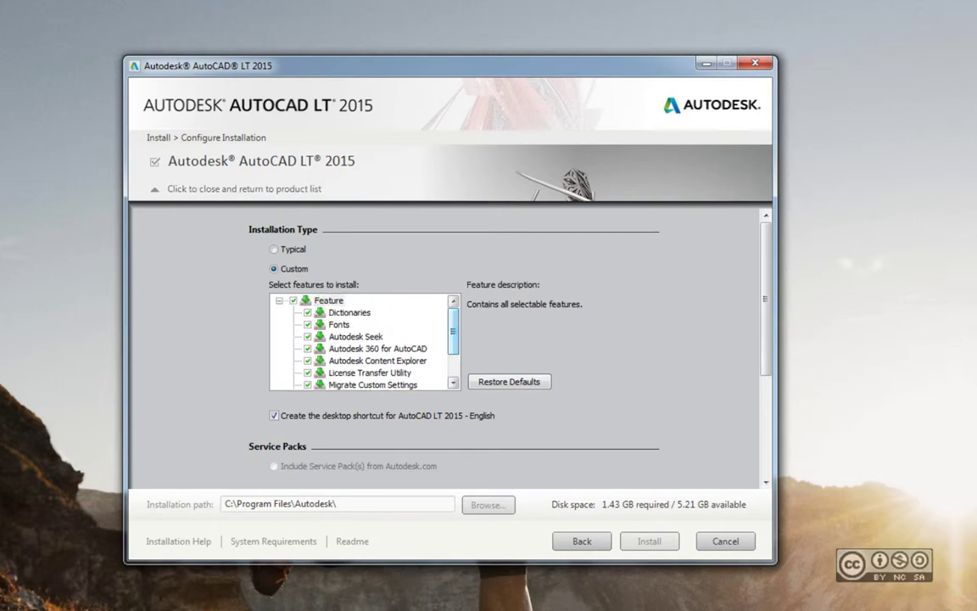
pyautogui.scroll(-2, 361, 341)
pyautogui.scroll(-1, 361, 342)
pyautogui.scroll(3, 360, 342)
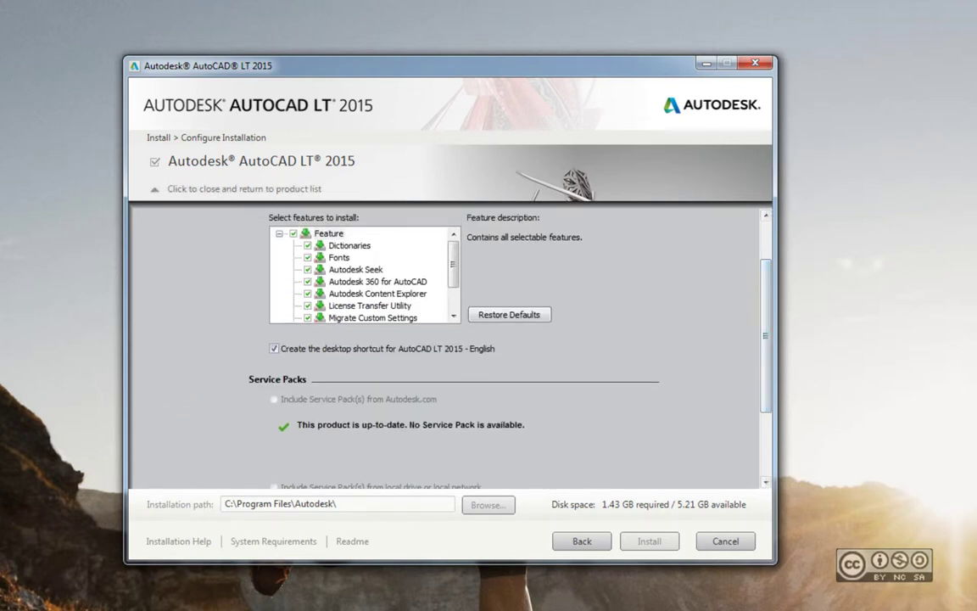
# Scroll through AutoCAD LT's settings to review the Service Packs section.
pyautogui.scroll(-2, 449, 339)
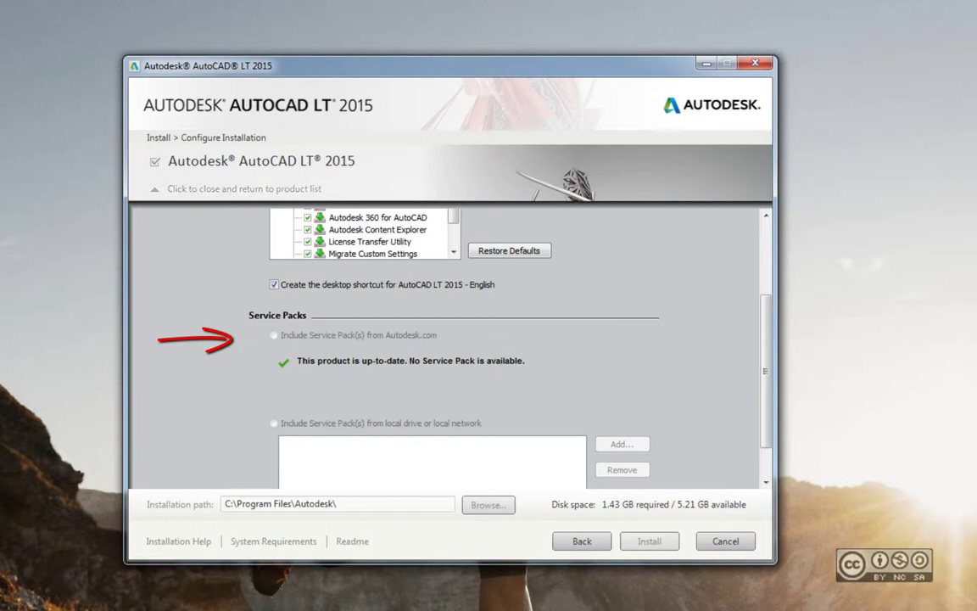
pyautogui.scroll(-1, 766, 382)
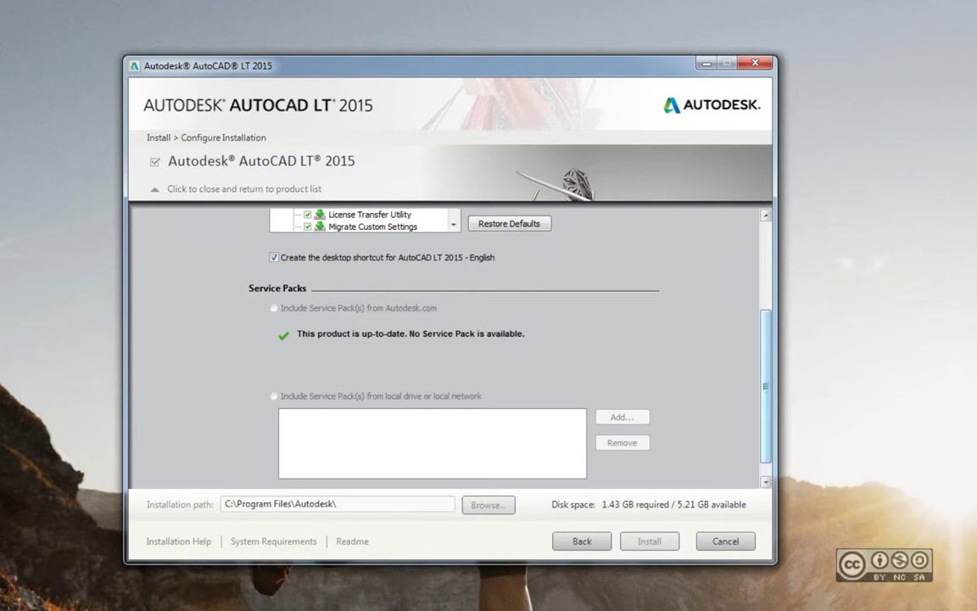
pyautogui.scroll(5, 458, 339)
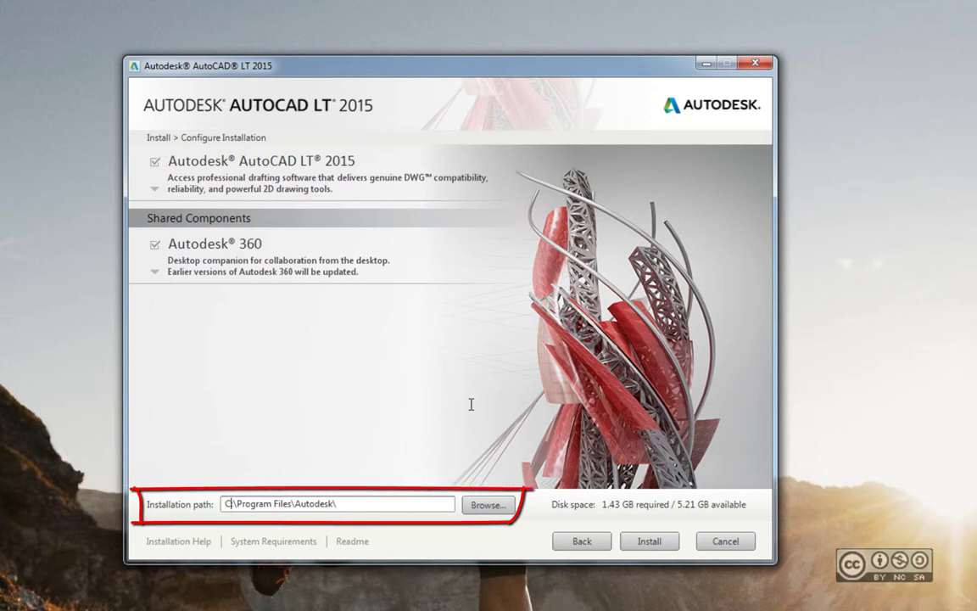
# Change the installation path's drive letter from C to E.
pyautogui.press('Home')
pyautogui.press('Delete')
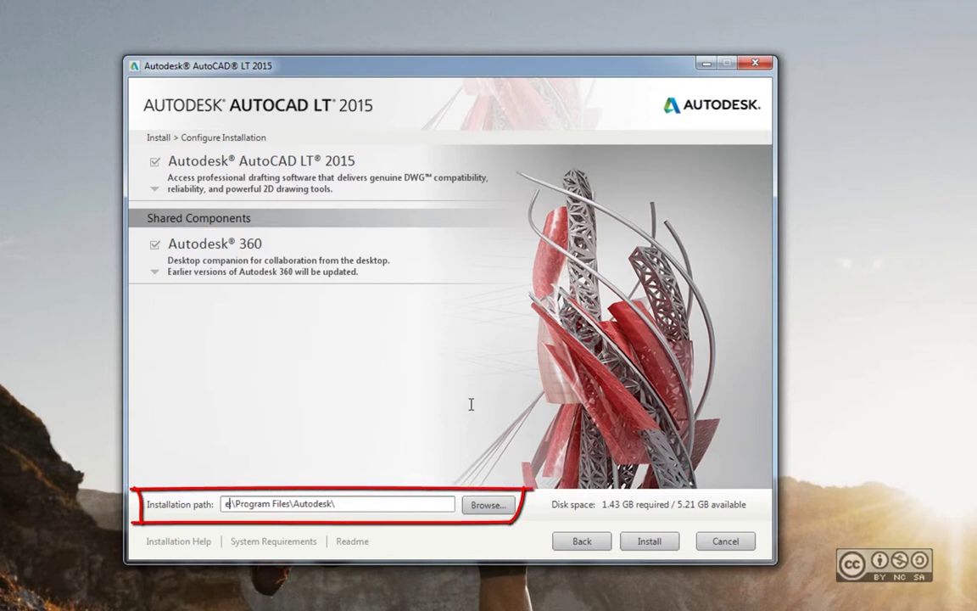
pyautogui.write('e')
pyautogui.press('End')
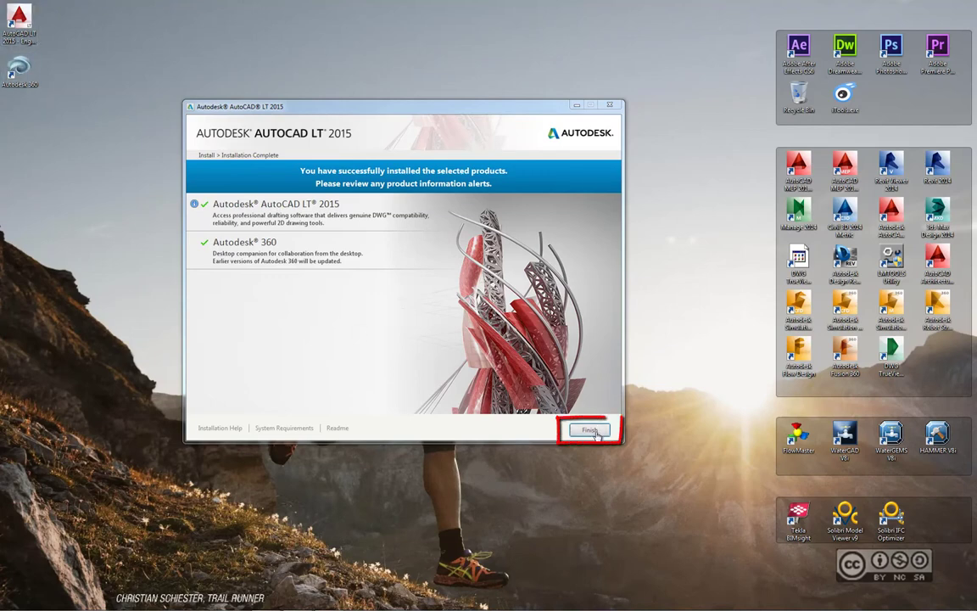
# Finish the installation, closing the installer after the successful install.
pyautogui.click(595, 434)
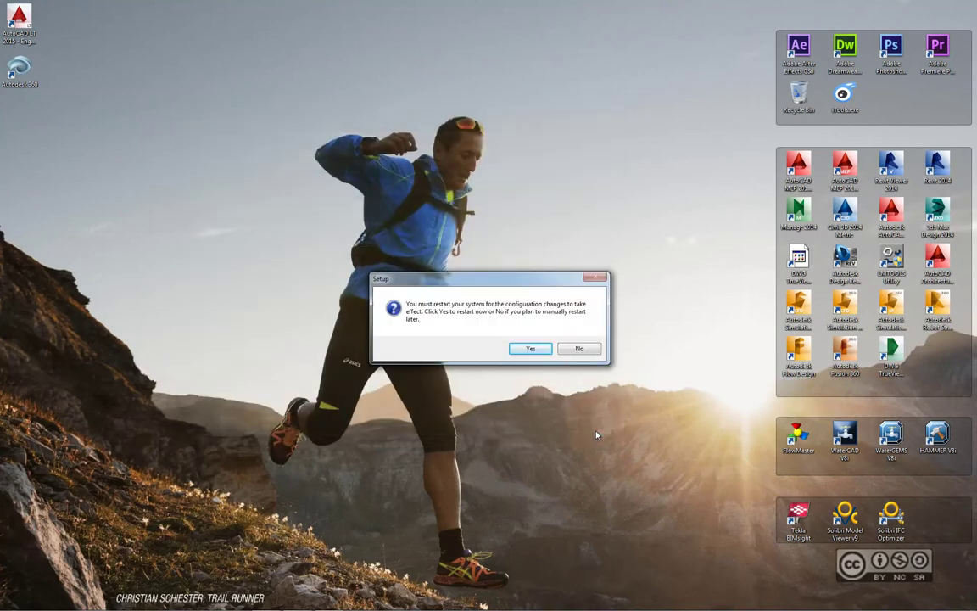